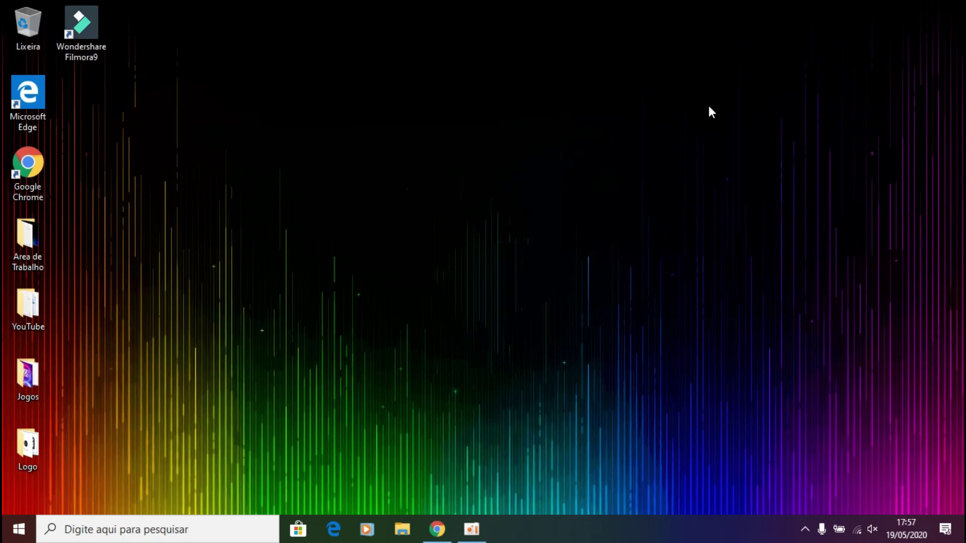
Open the file location of the Wondershare Filmora9 desktop shortcut.
right_click(84, 32)
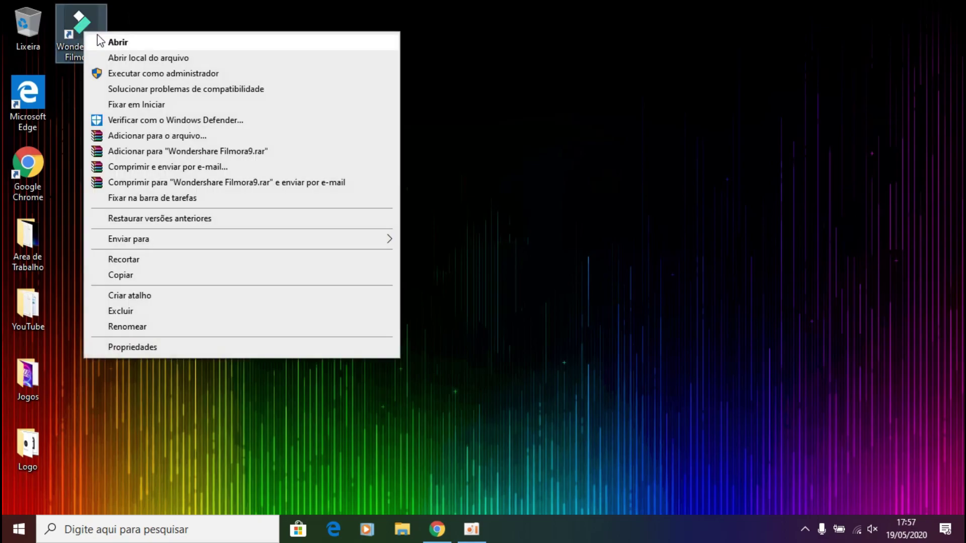
left_click(126, 59)
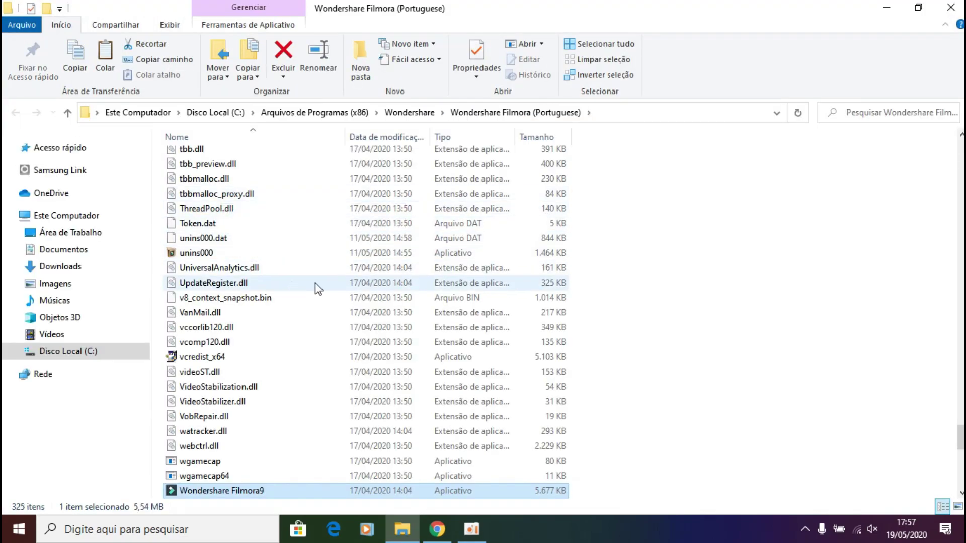
scroll(322, 291, "down", 4)
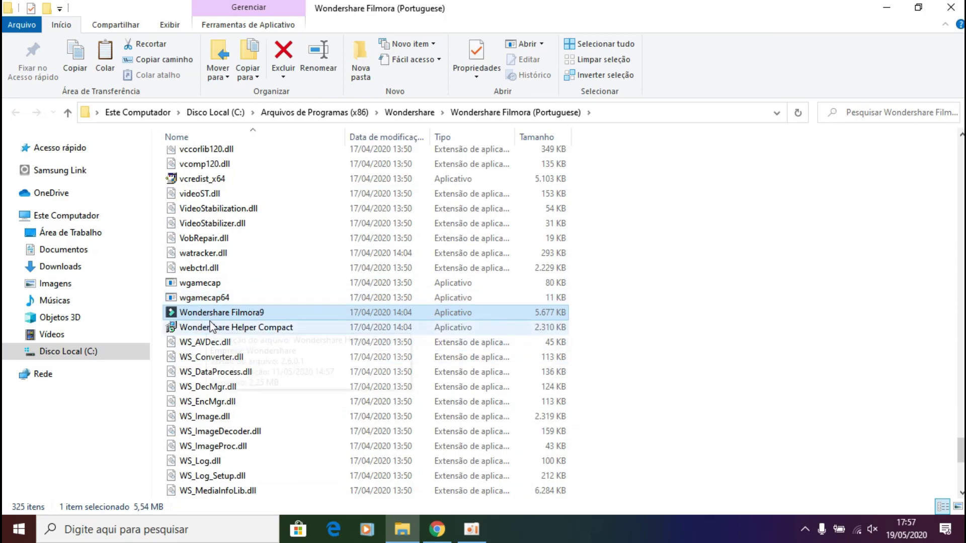
left_click(207, 314)
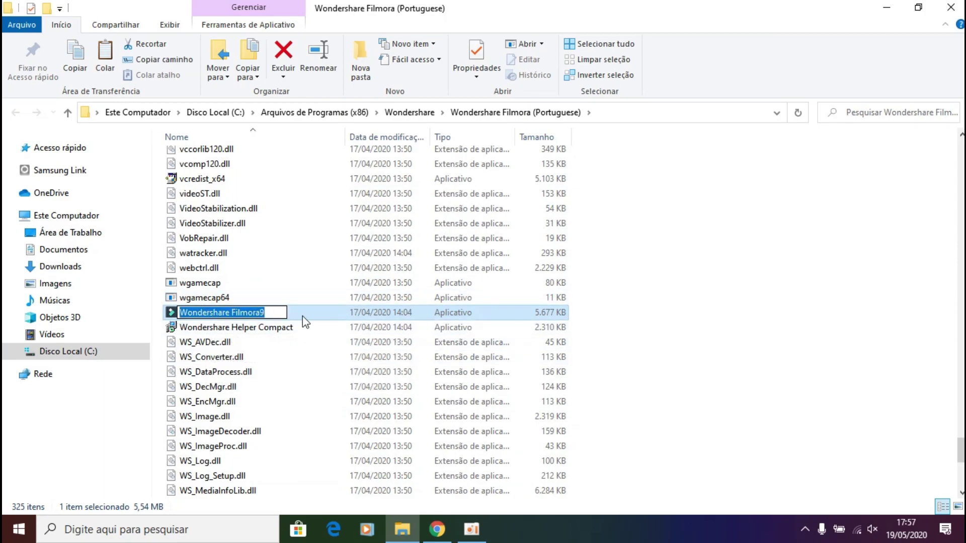
key("Escape")
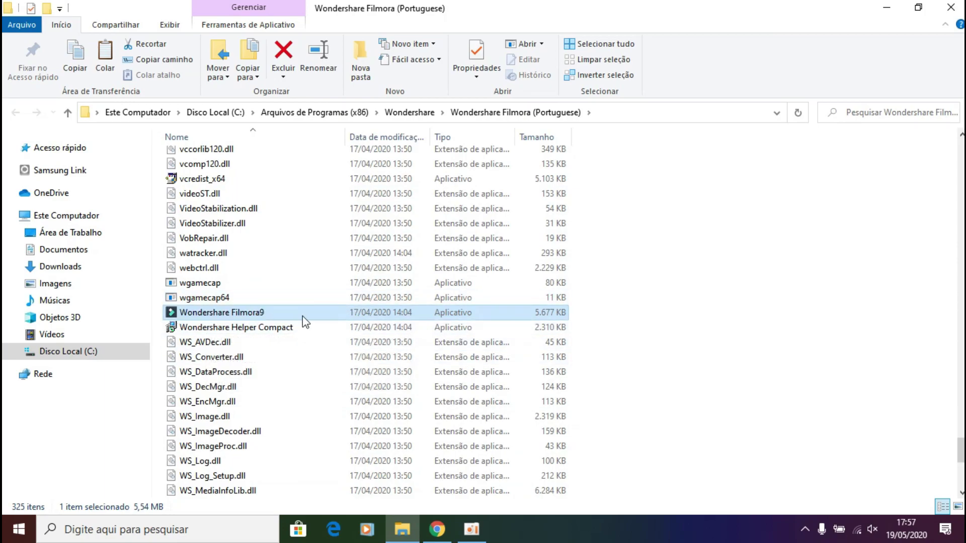
Run the unins000 uninstaller from the Filmora program folder, confirm complete removal and continue past the discount offer.
scroll(303, 316, "up", 3)
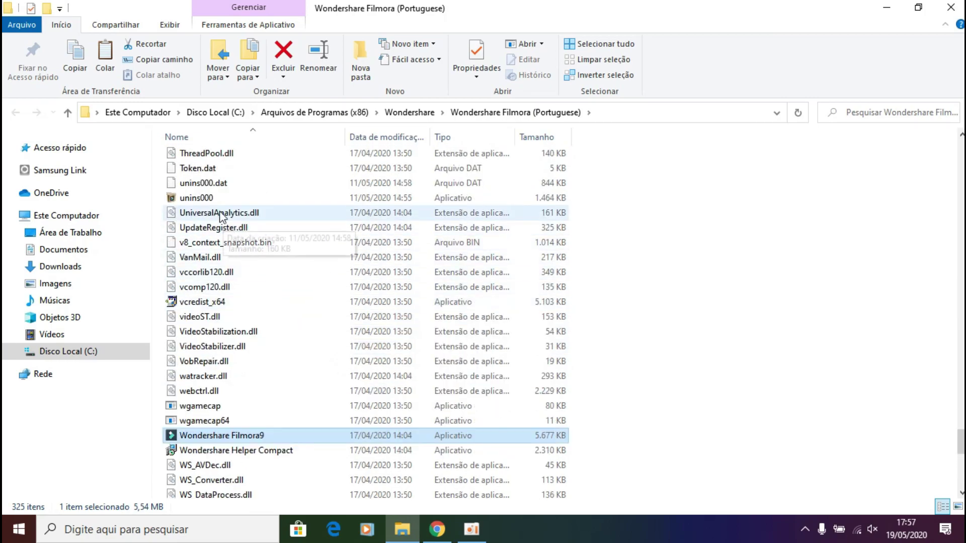
left_click(195, 201)
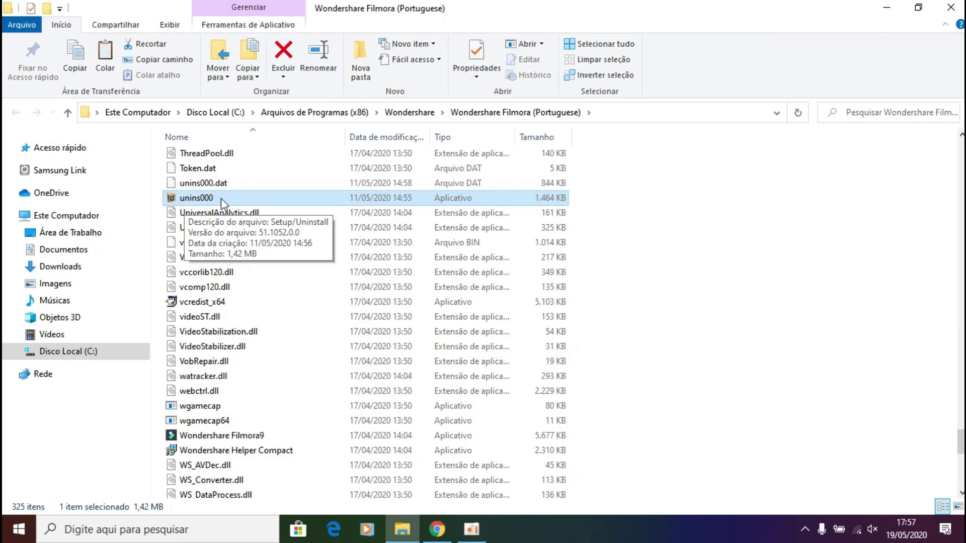
double_click(222, 198)
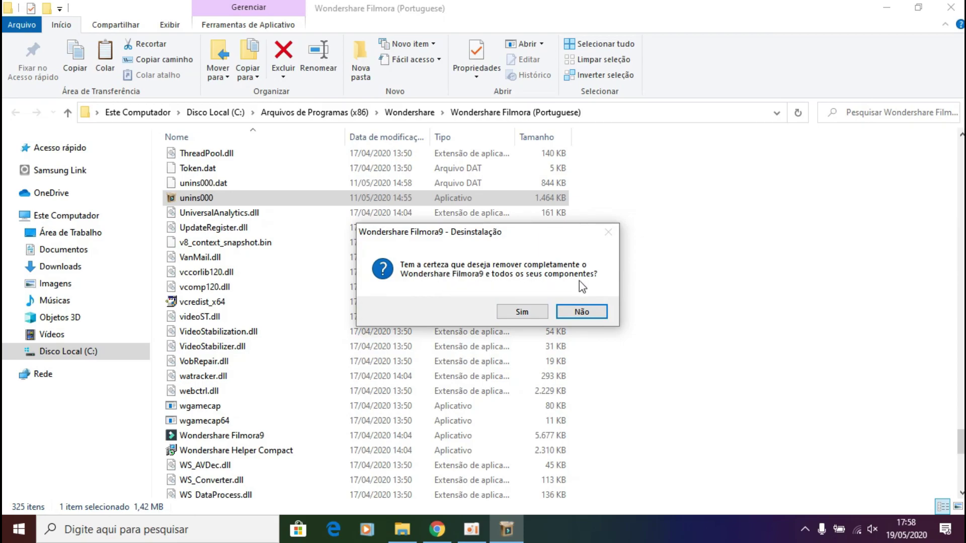
left_click(530, 313)
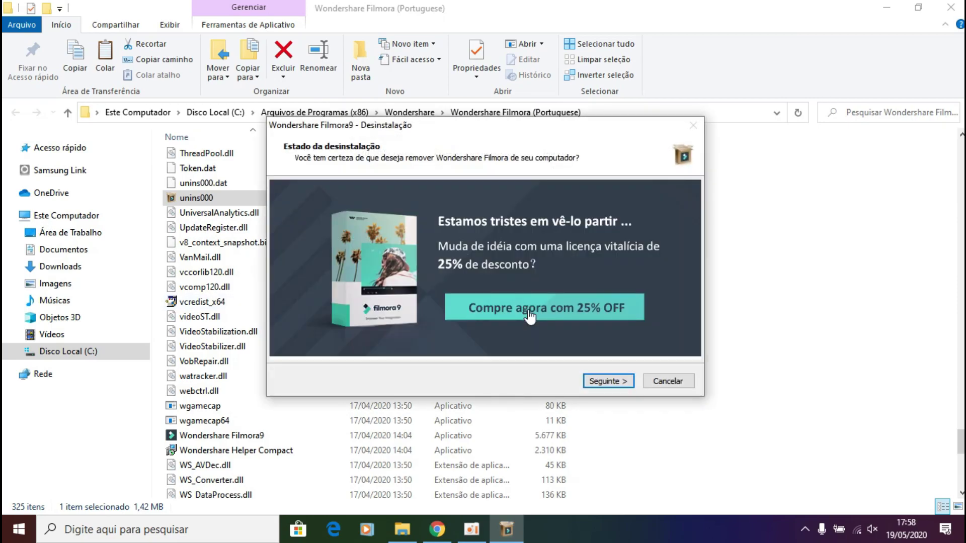
left_click(599, 380)
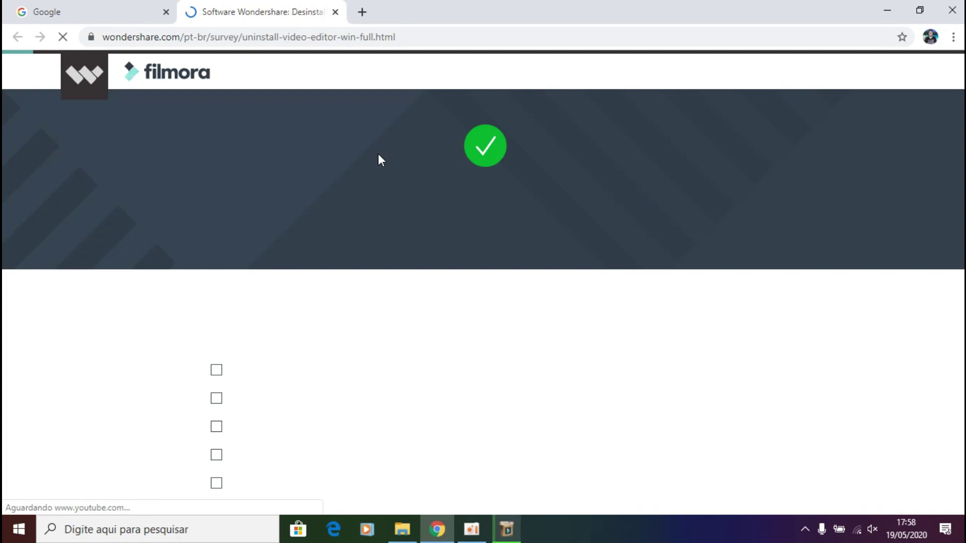
Skim the Wondershare uninstall survey, close its page without answering and minimize the browser.
scroll(329, 363, "down", 6)
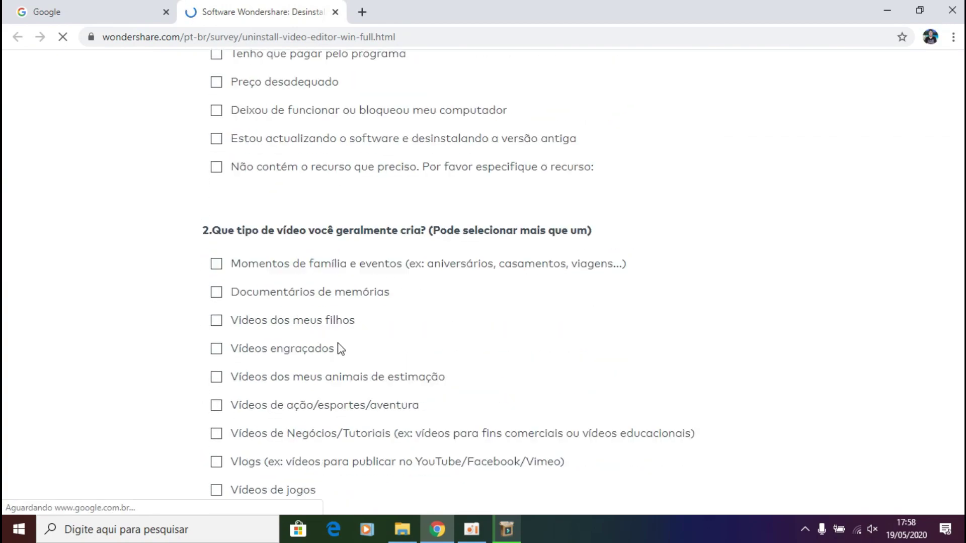
scroll(350, 324, "down", 4)
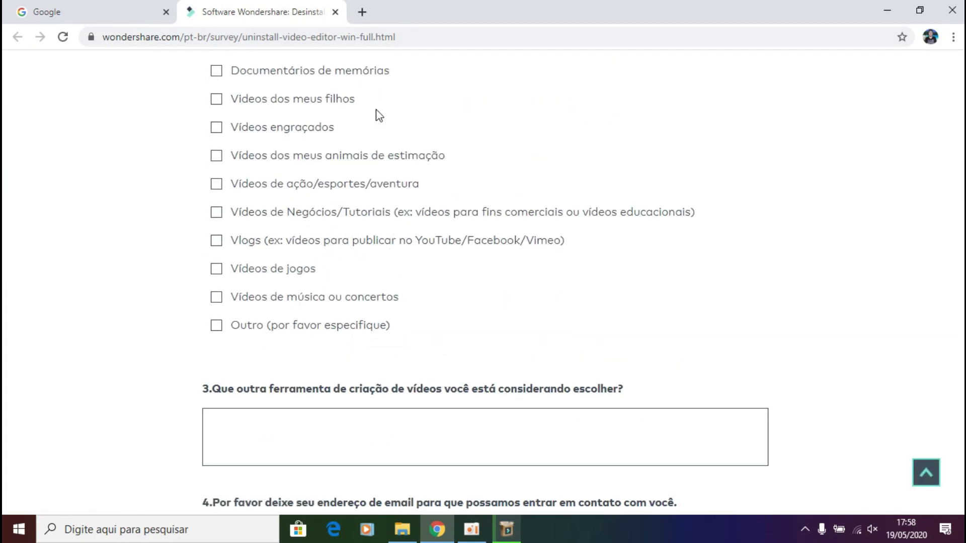
left_click(335, 12)
left_click(888, 10)
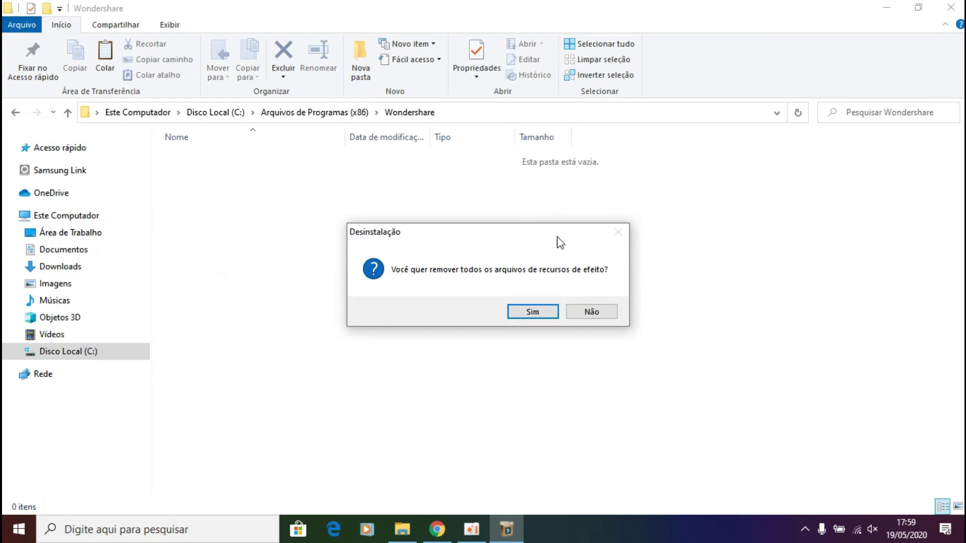
Agree to remove all effect resource files and finish the Filmora9 uninstallation.
left_click(541, 313)
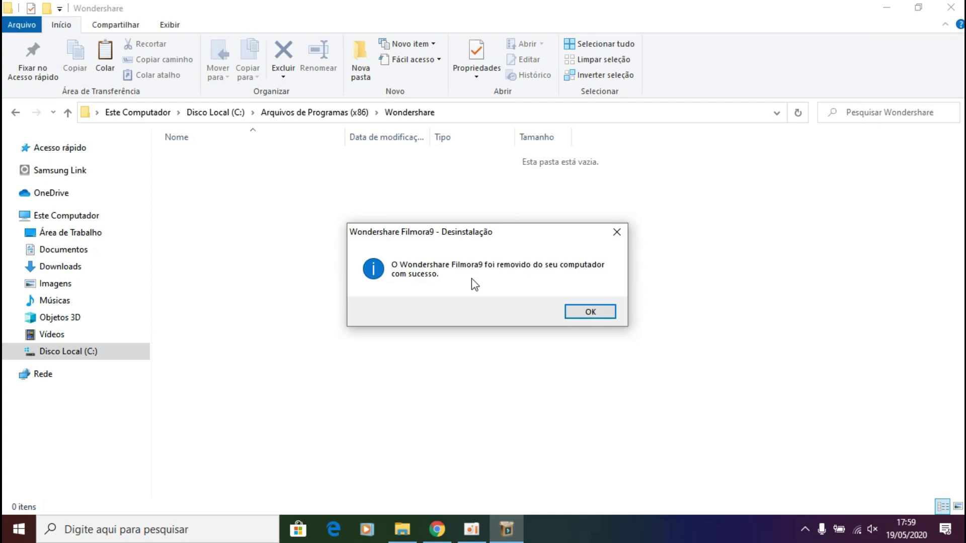
left_click(588, 311)
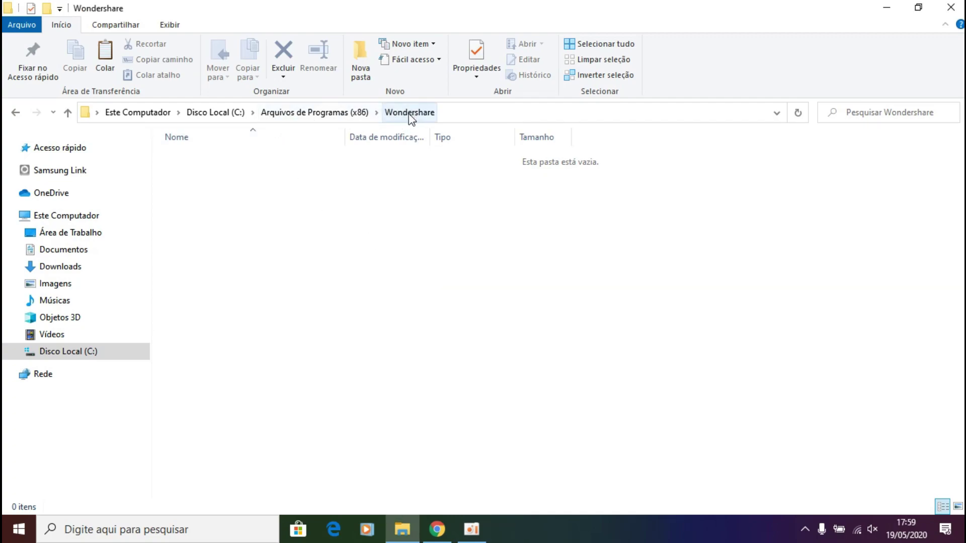
Delete the leftover Wondershare folder from Arquivos de Programas (x86) and close the folder window.
left_click(308, 120)
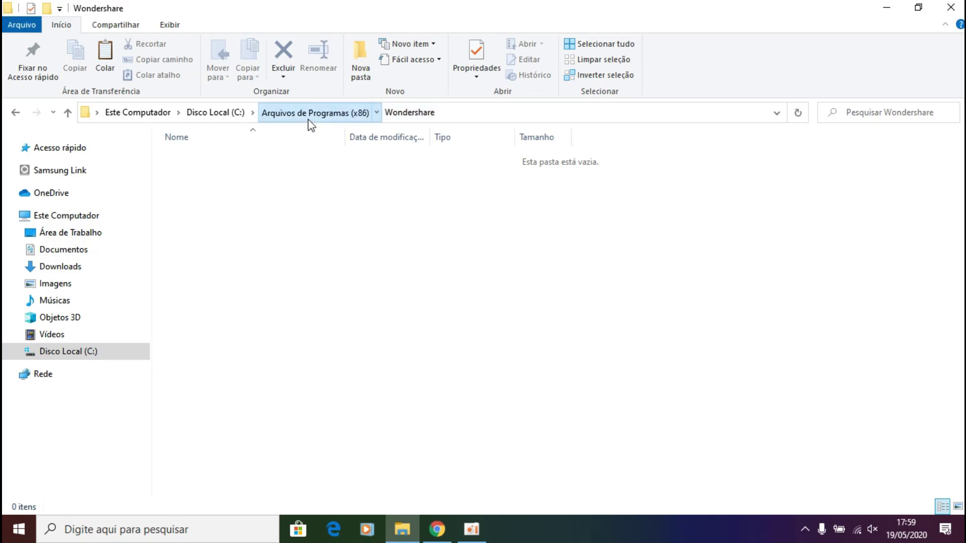
double_click(215, 495)
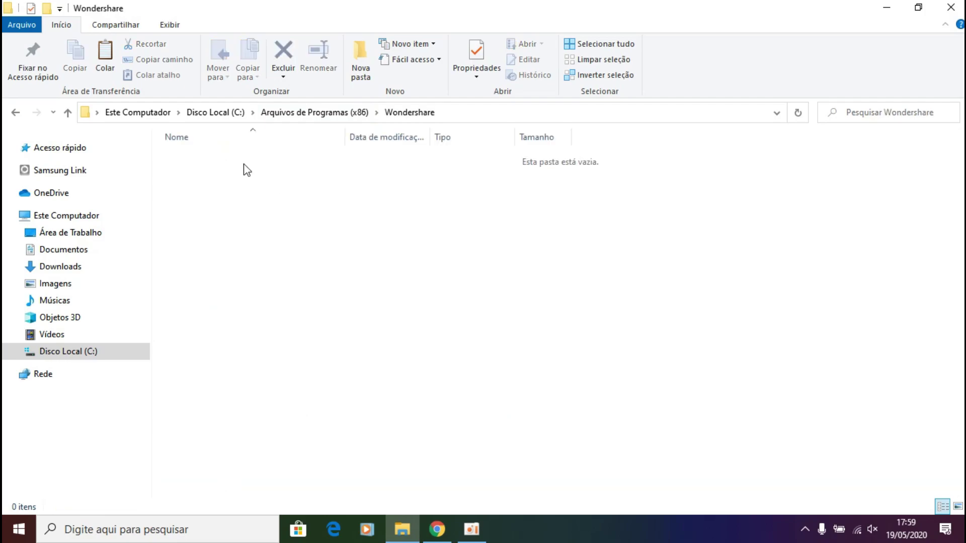
key("alt+Left")
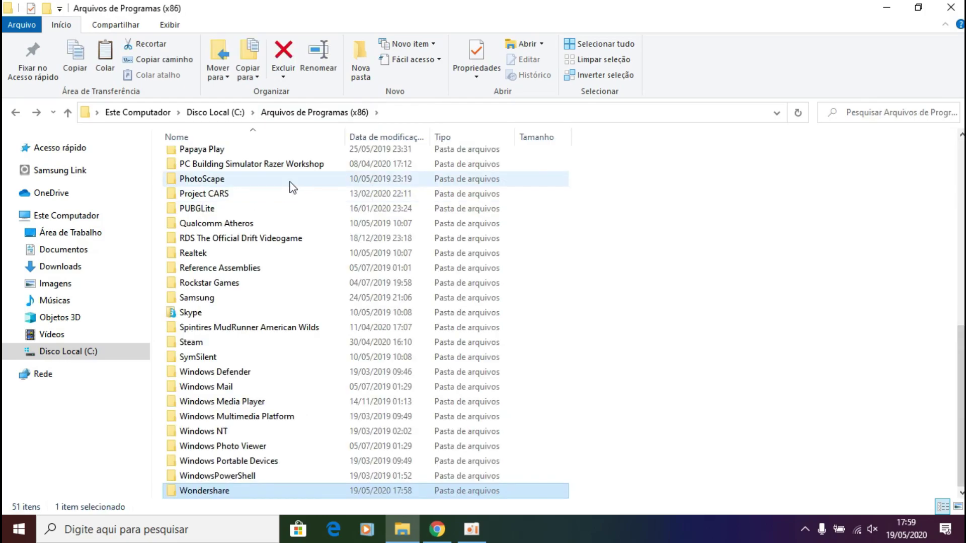
key("Delete")
left_click(457, 173)
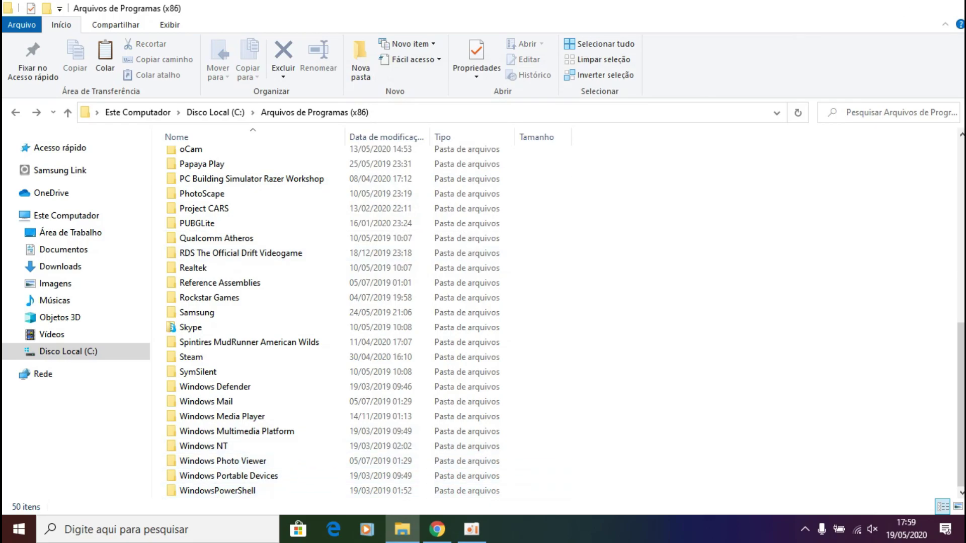
left_click(951, 7)
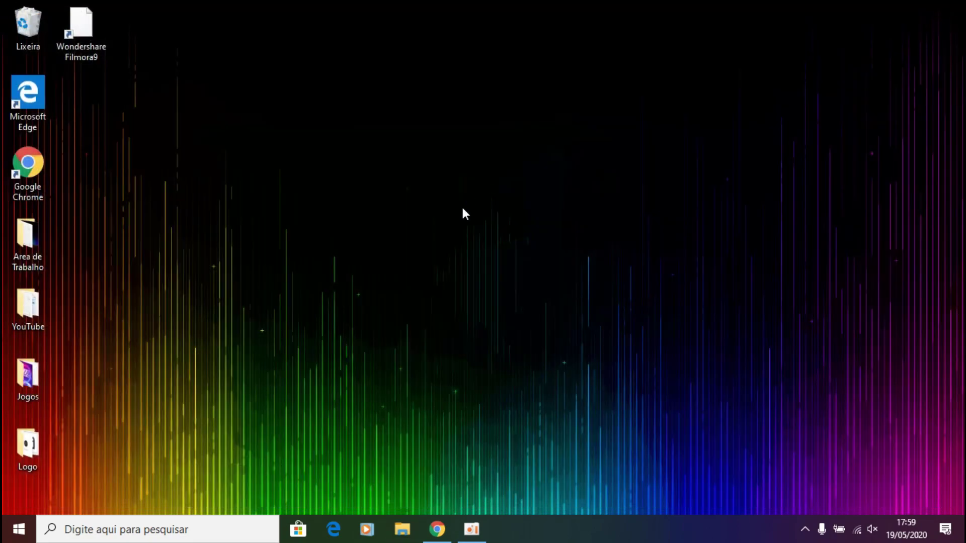
Check the contents of the Wondershare Filmora 9 folder in Documentos, then delete the folder.
left_click(406, 528)
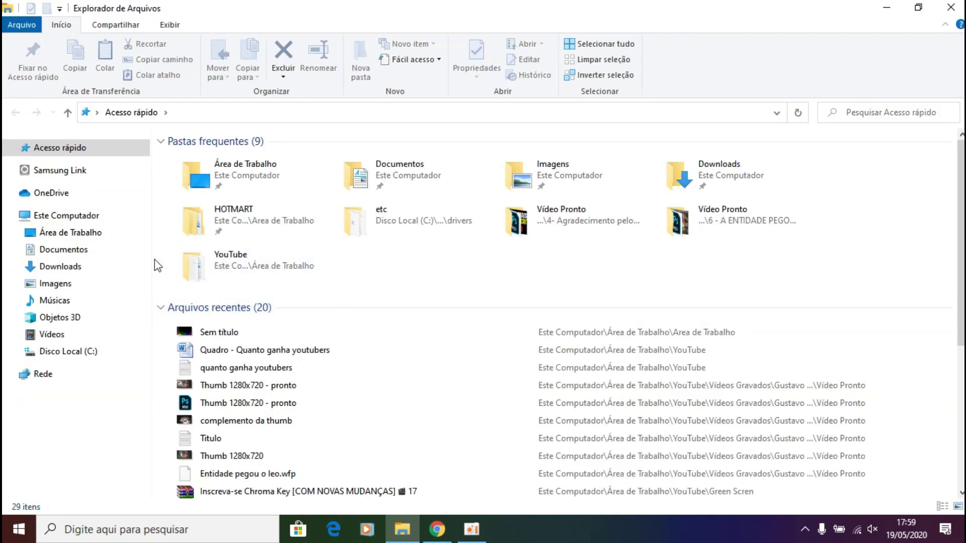
left_click(63, 249)
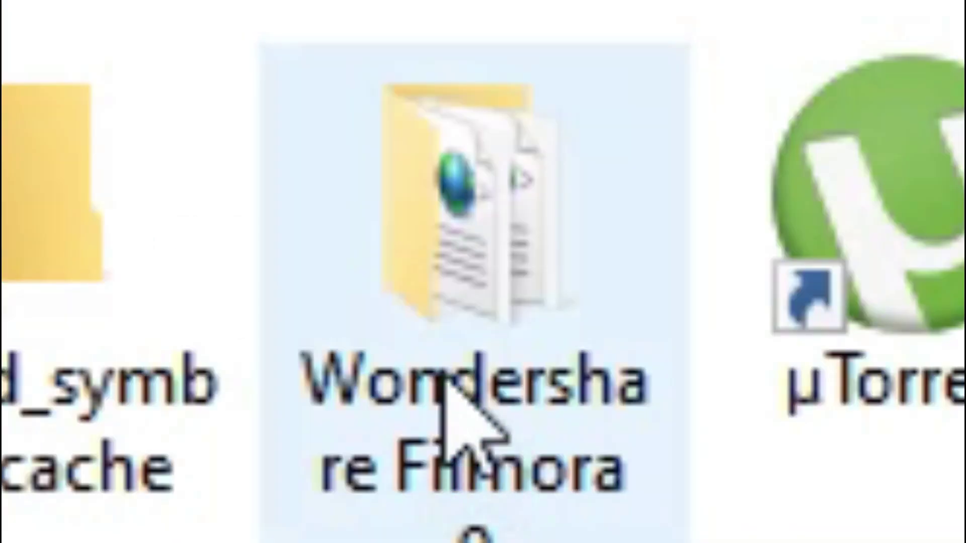
left_click(304, 247)
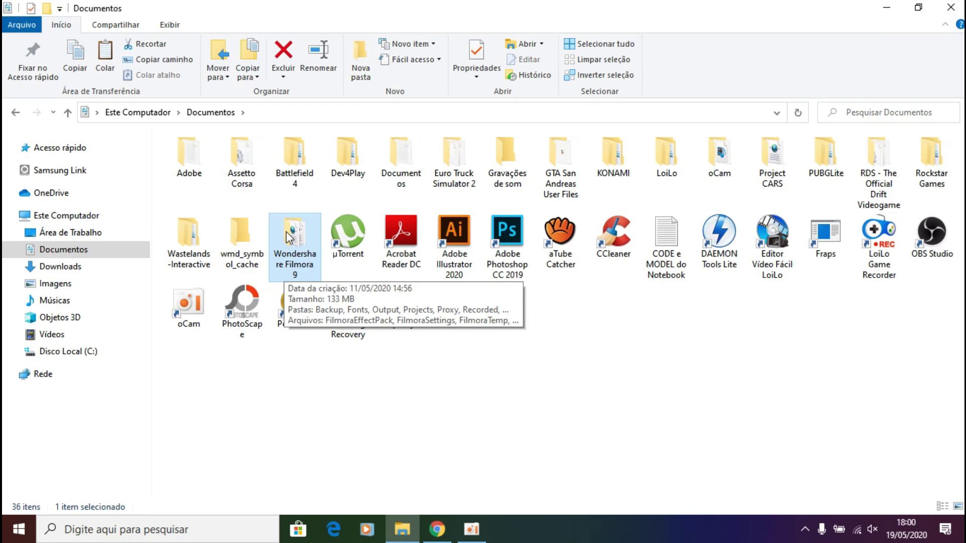
double_click(287, 236)
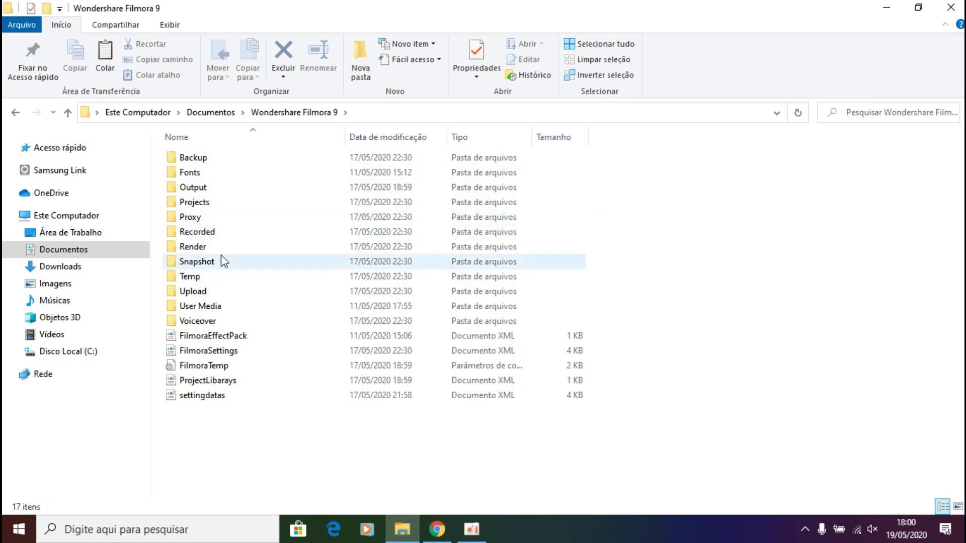
mouse_move(221, 262)
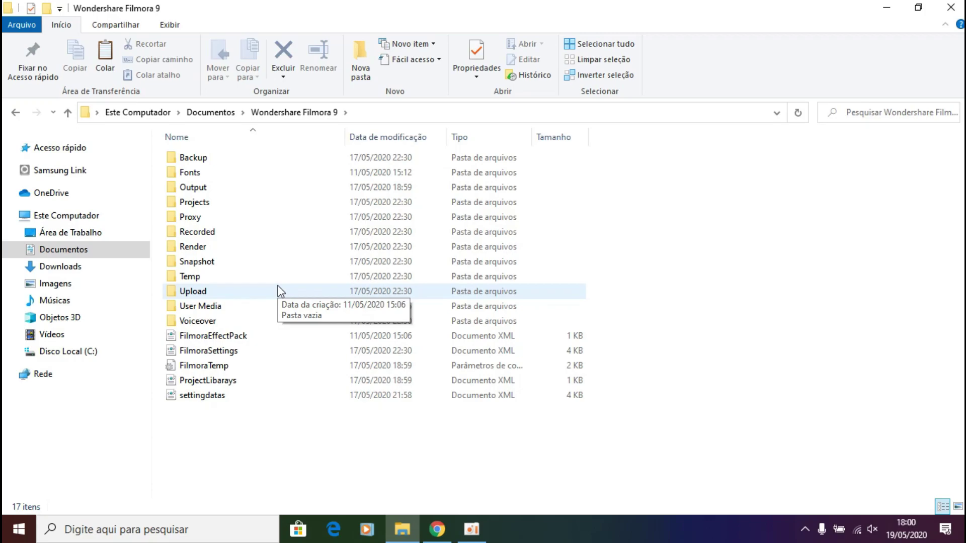
key("BackSpace")
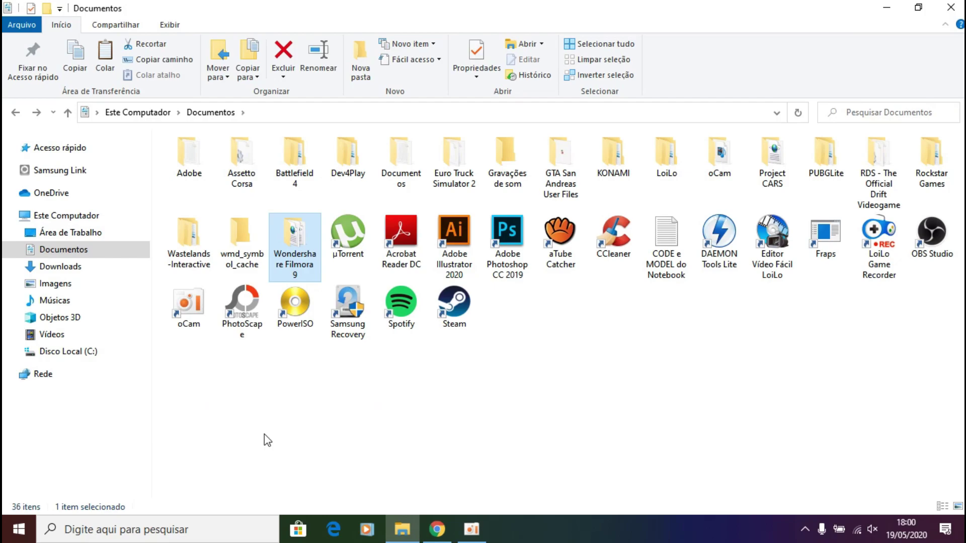
right_click(284, 237)
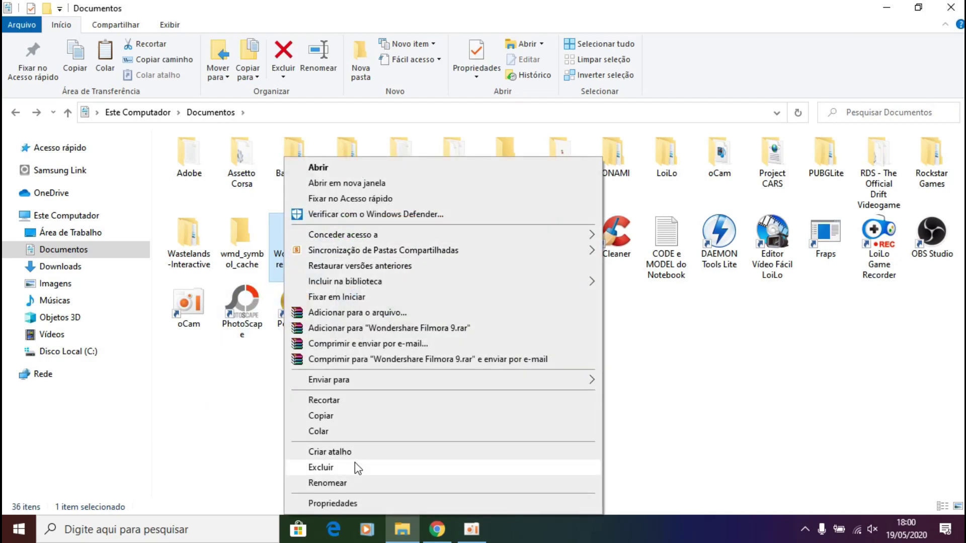
left_click(354, 468)
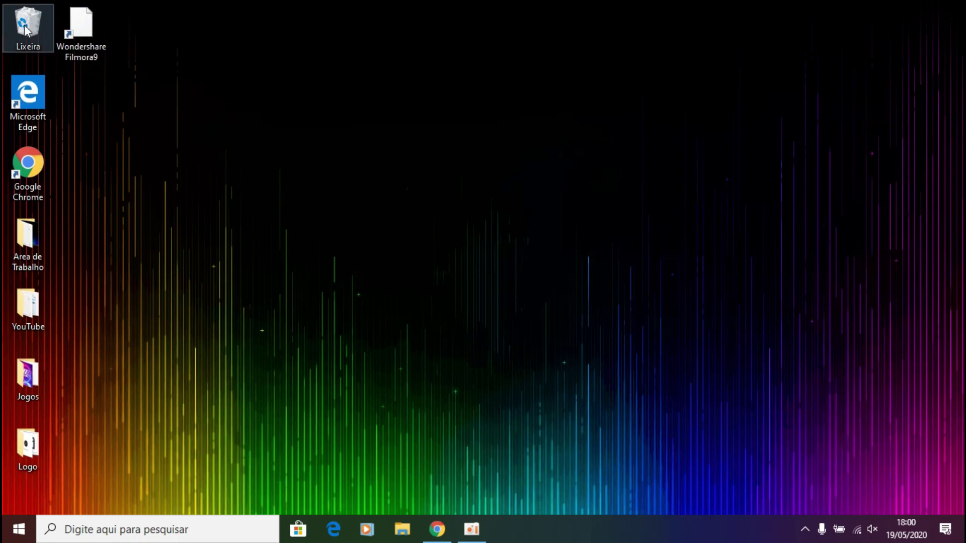
Try opening the Wondershare Filmora9 desktop shortcut and agree to delete it.
double_click(89, 29)
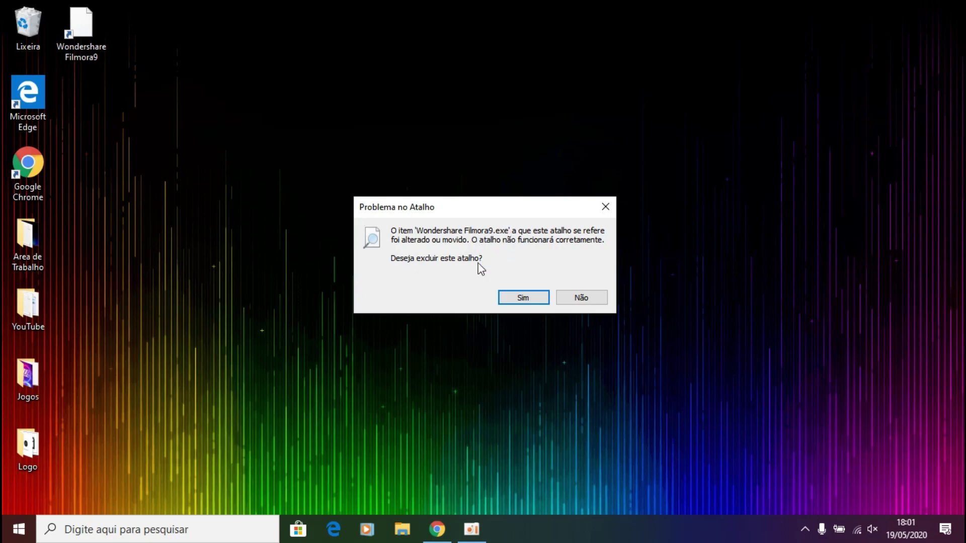
left_click(523, 299)
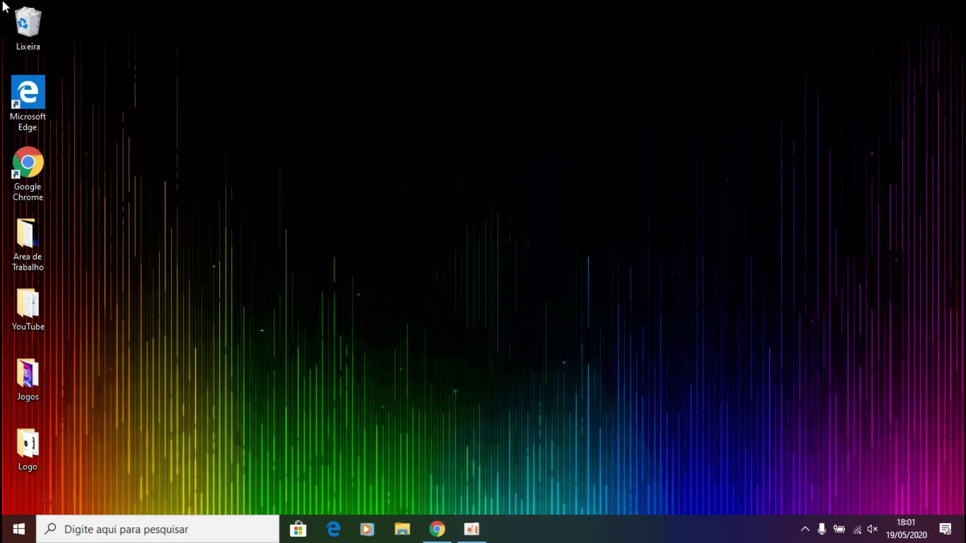
Delete the filmora_setup_full1083 installer from the Downloads folder.
left_click(402, 530)
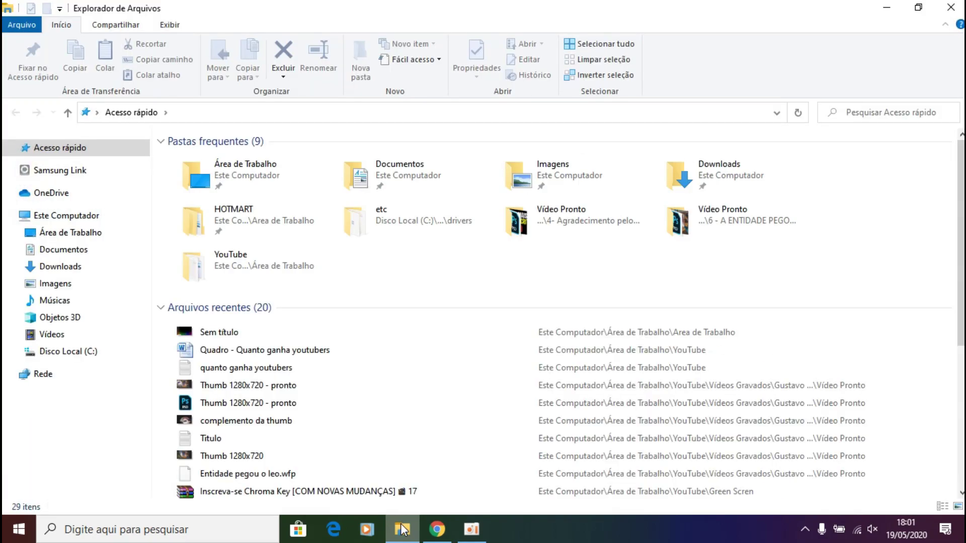
left_click(98, 270)
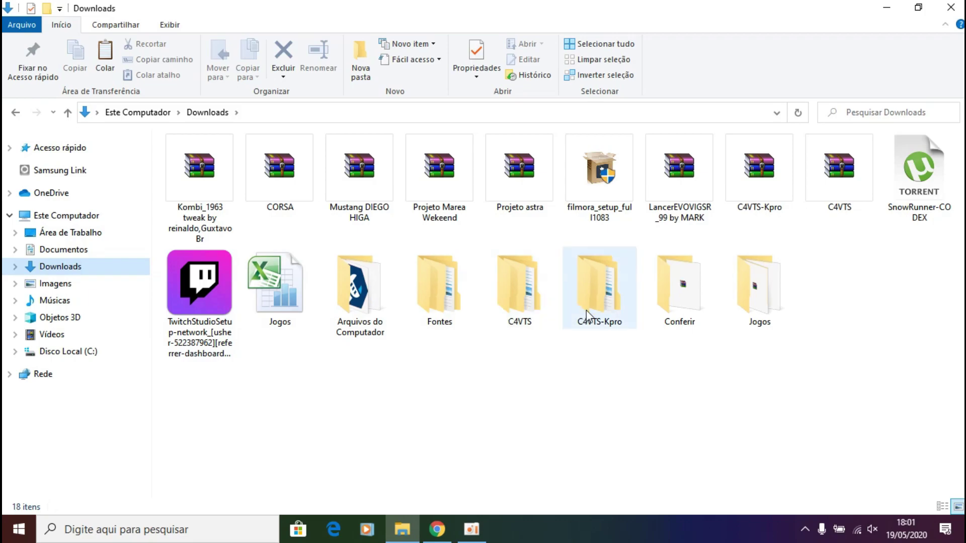
left_click(591, 193)
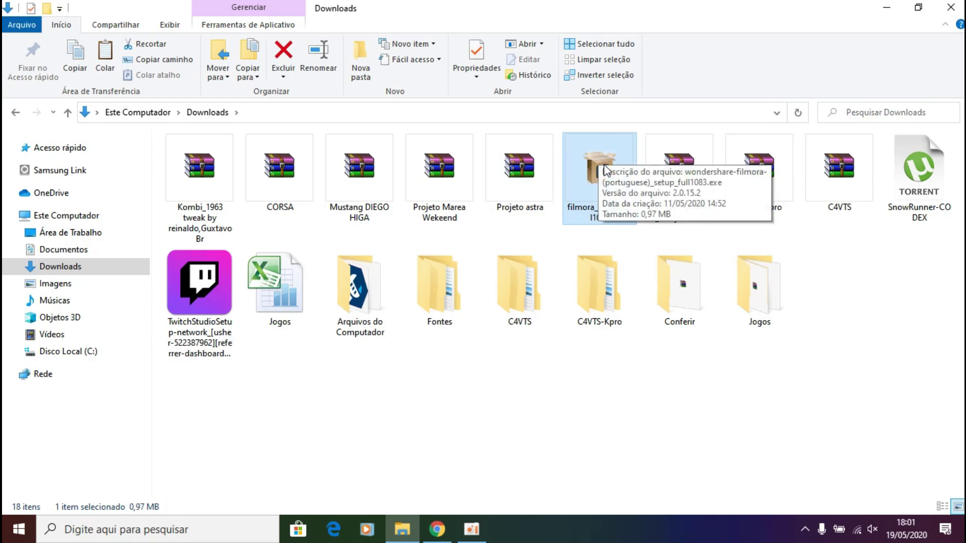
right_click(605, 171)
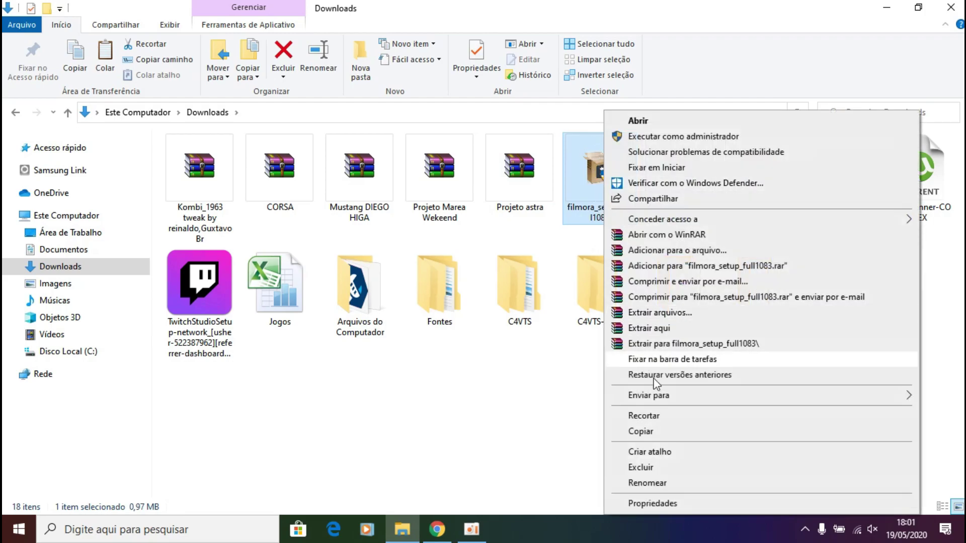
left_click(657, 468)
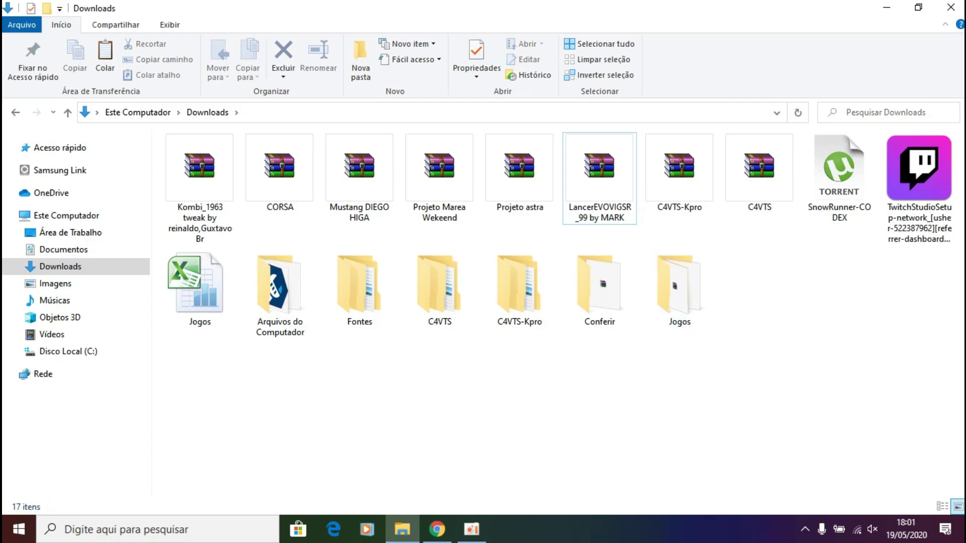
Close the Downloads folder, empty the Lixeira to permanently remove the Filmora installer and Wondershare folders, and close its window.
key("alt+F4")
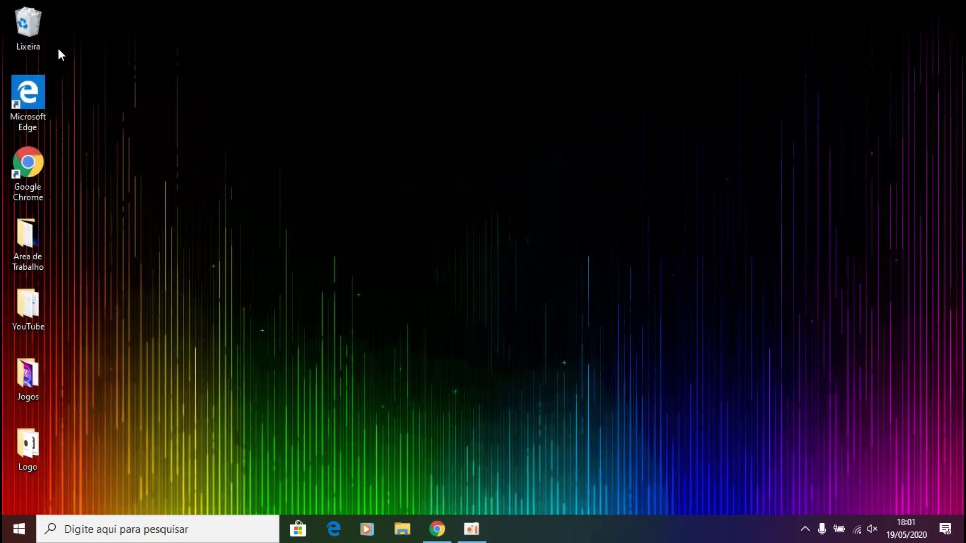
double_click(15, 33)
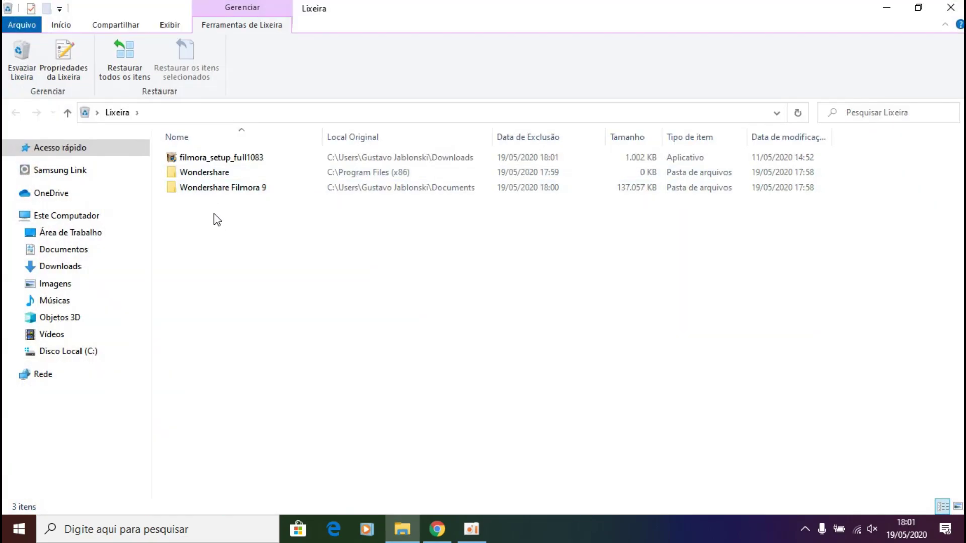
left_click_drag(216, 220, 197, 151)
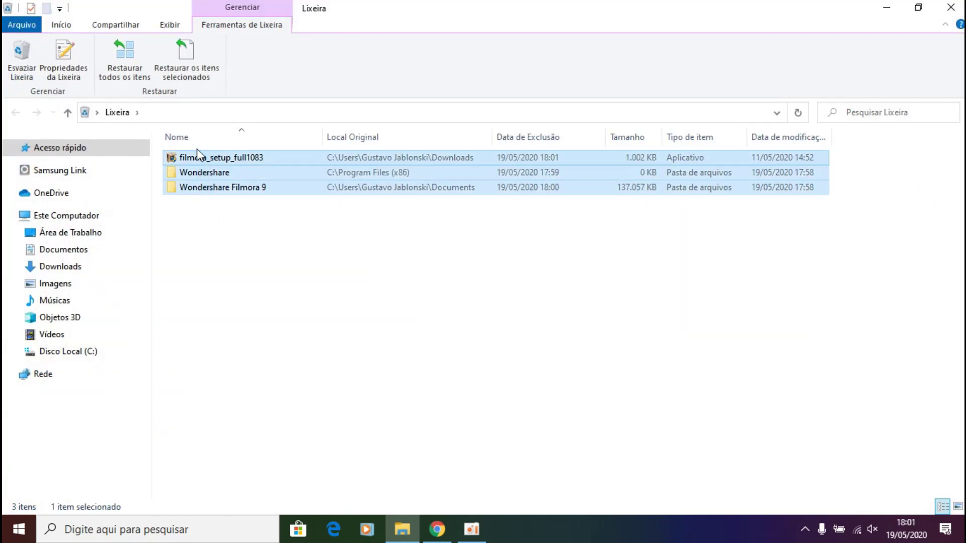
left_click(225, 164)
left_click(250, 303)
left_click(35, 76)
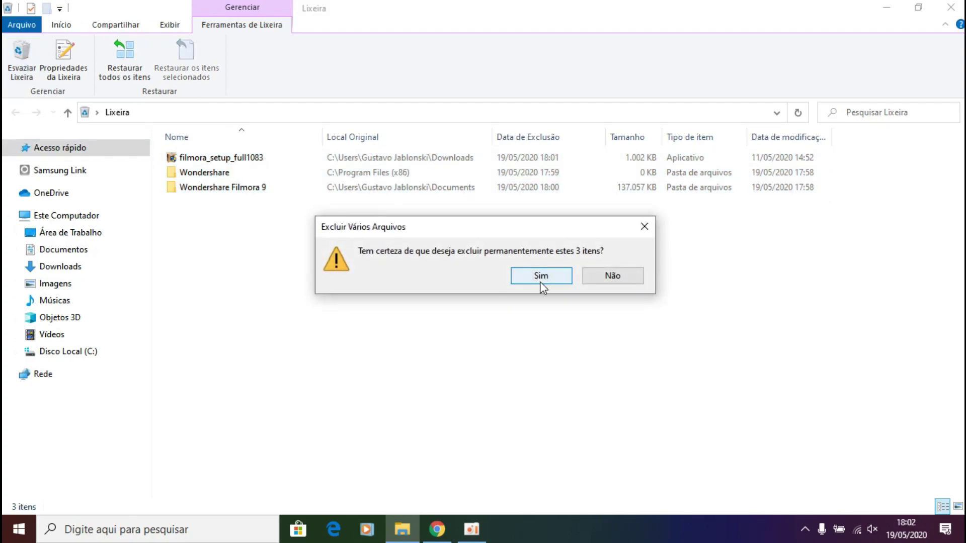
left_click(541, 277)
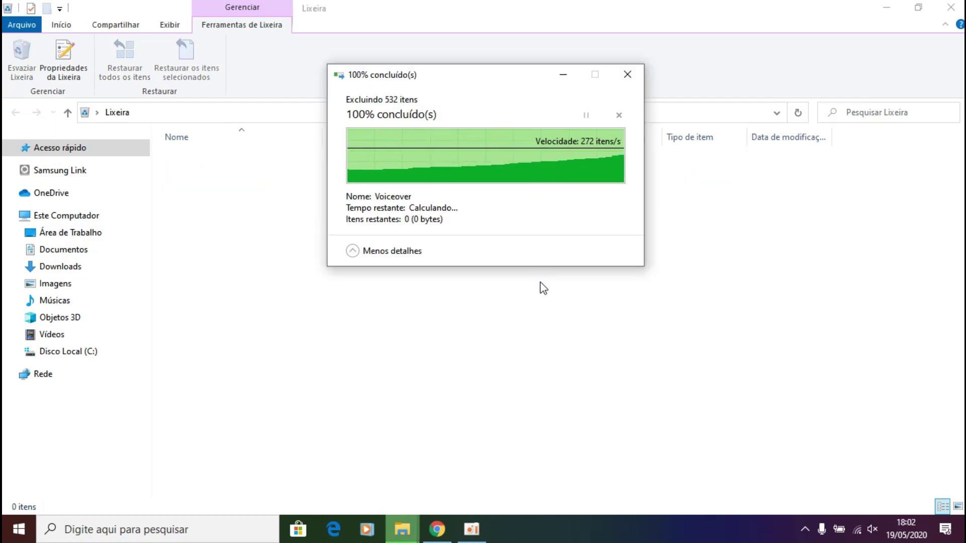
left_click(951, 7)
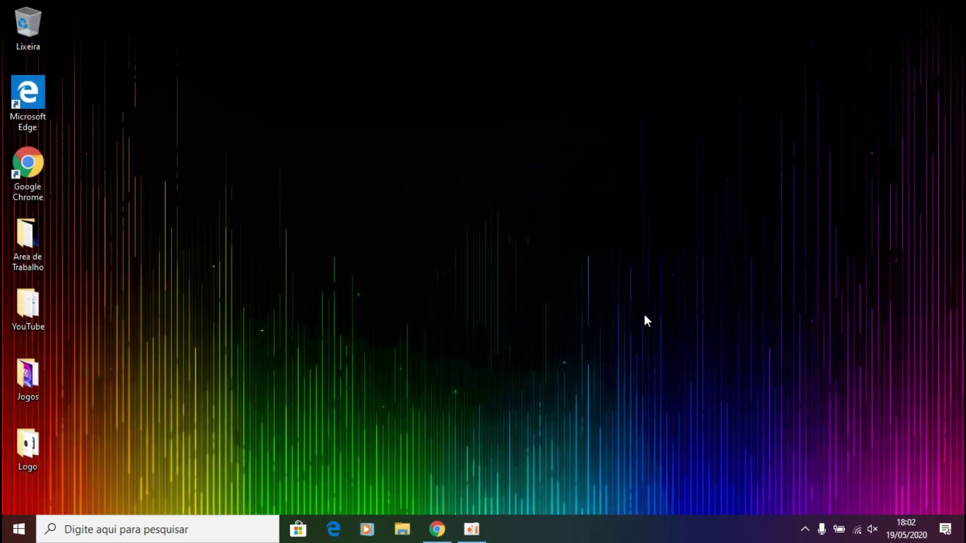
Switch to Chrome, search Google for "filmora", open the official Wondershare Filmora site in Portuguese and dismiss the language prompt.
left_click(442, 526)
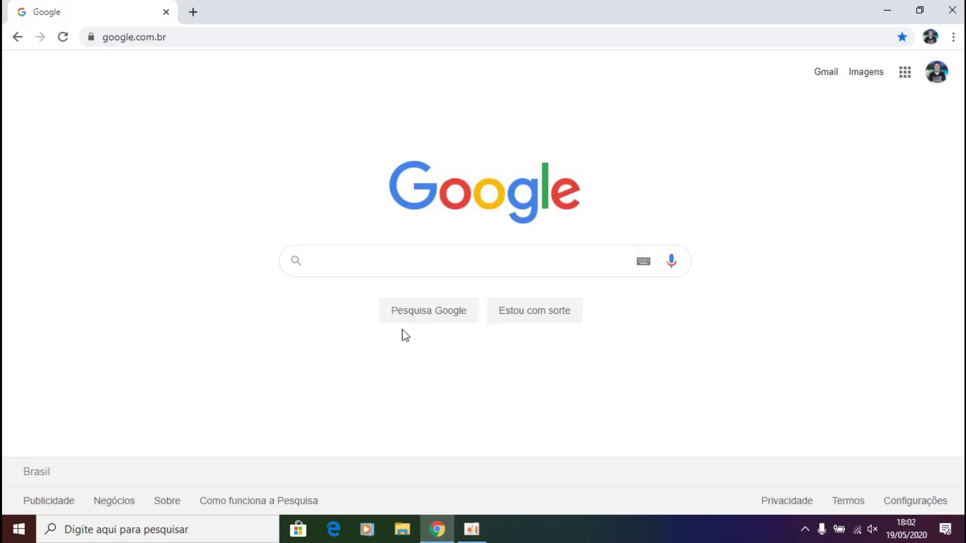
type("filmora")
key("Return")
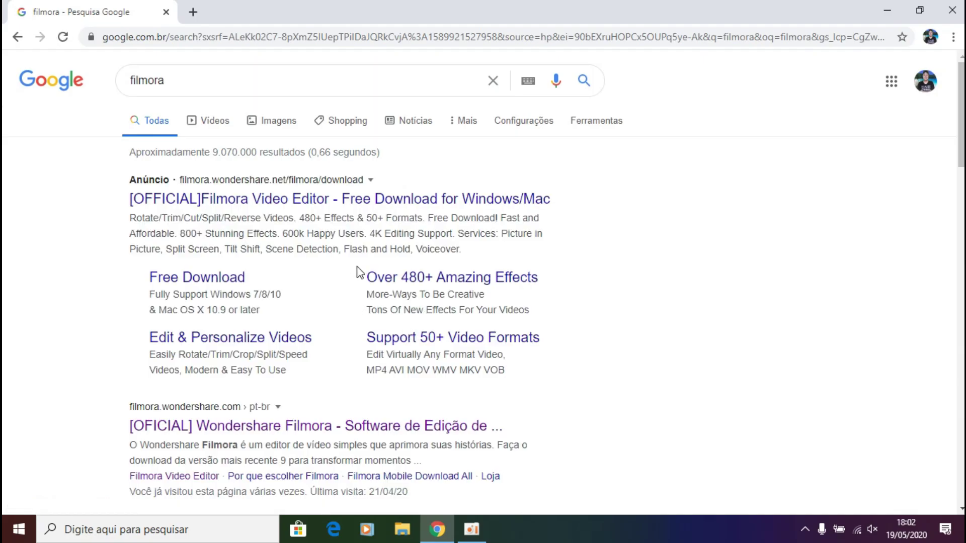
scroll(166, 181, "down", 4)
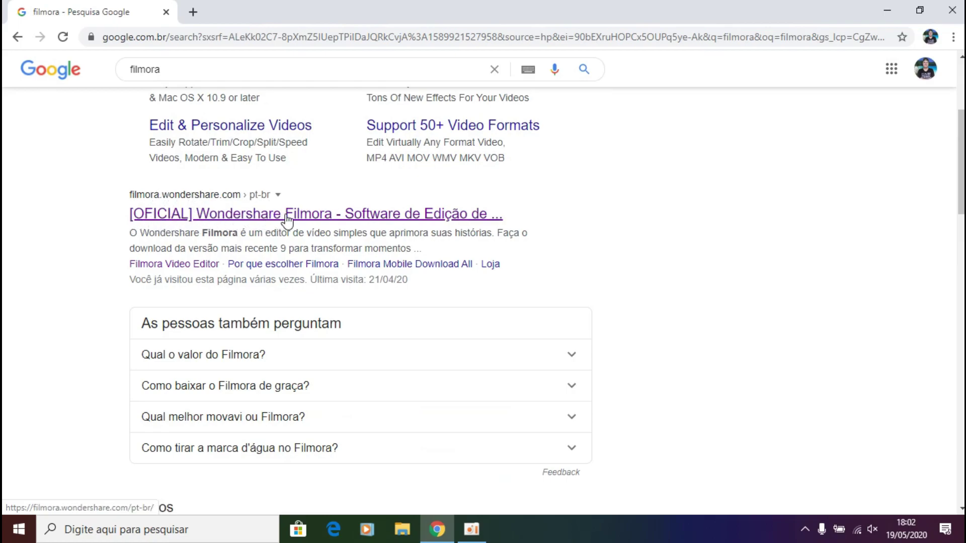
left_click(310, 215)
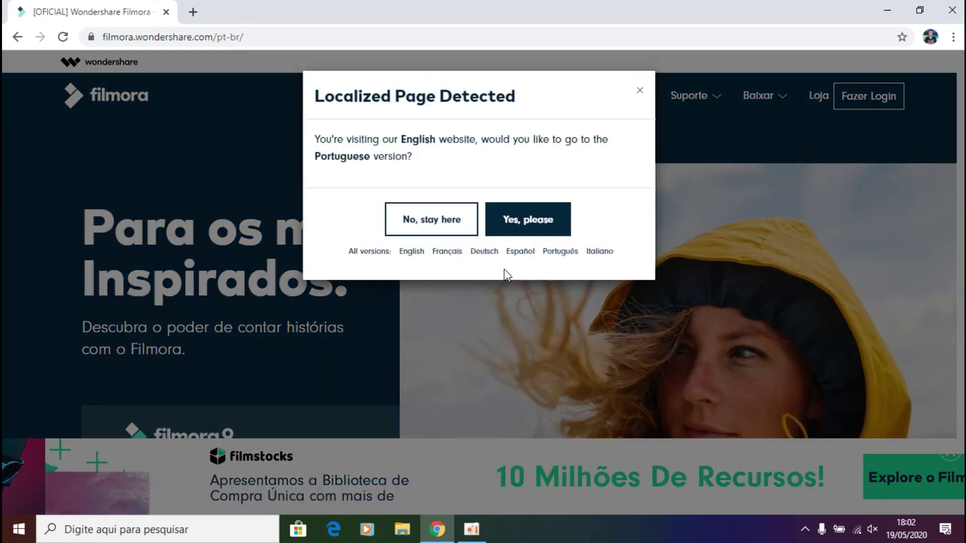
left_click(382, 297)
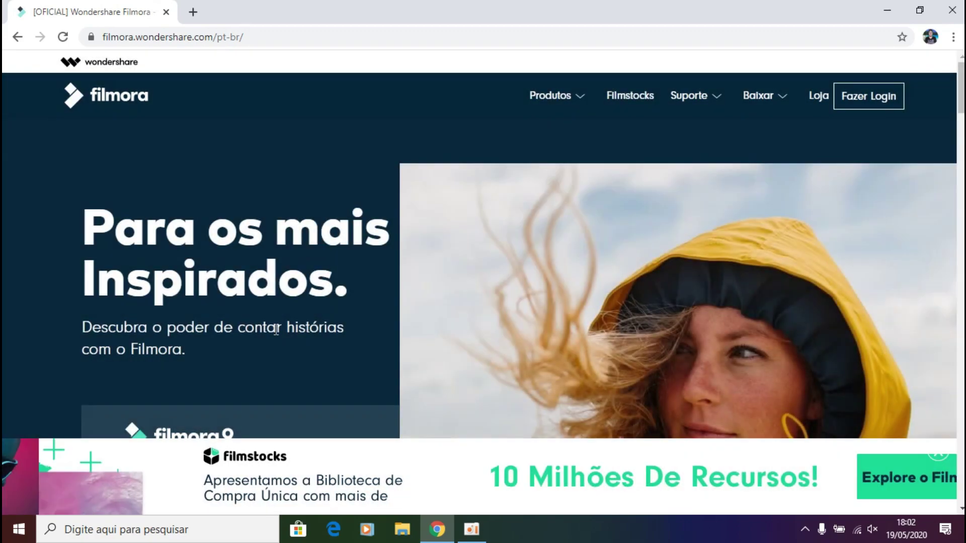
Check the site's download options for Filmora9 and download the free Filmora 9 trial installer from the home page.
scroll(276, 329, "down", 3)
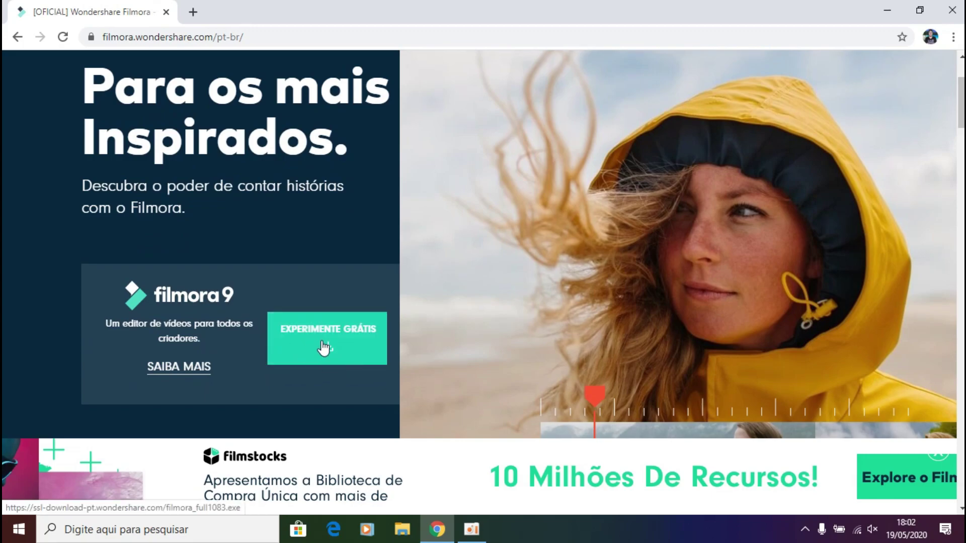
scroll(781, 201, "up", 3)
mouse_move(765, 102)
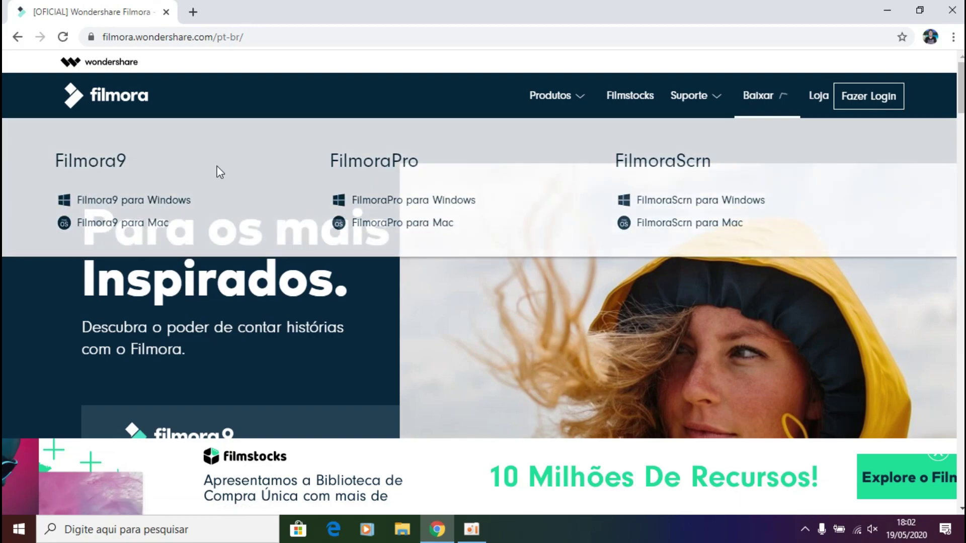
scroll(266, 280, "down", 3)
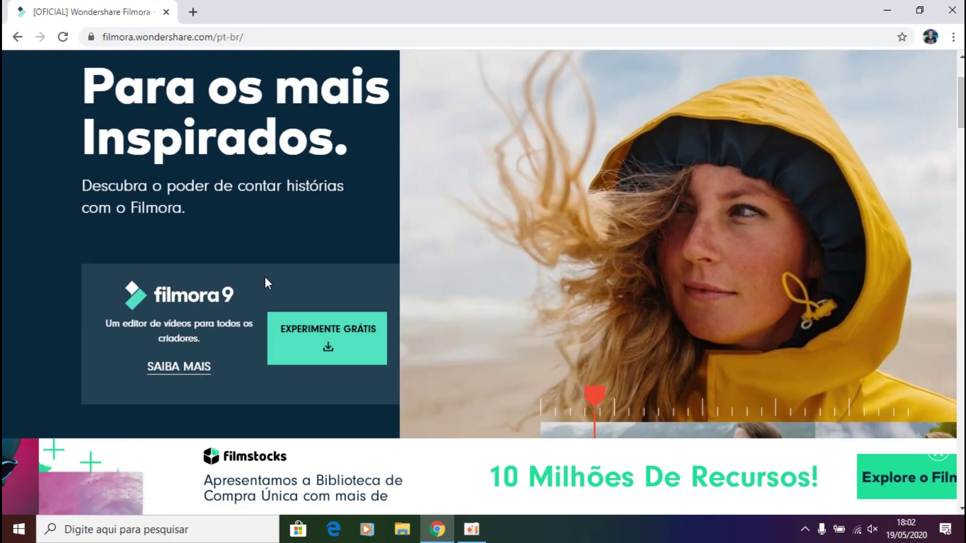
left_click(337, 347)
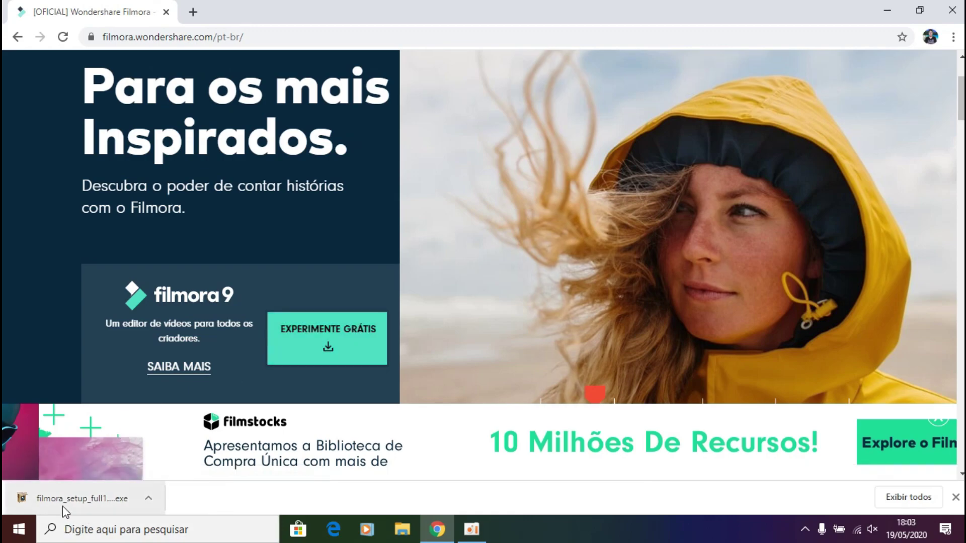
Show the downloaded Filmora installer in its folder and select filmora_setup_full1083.
left_click(149, 498)
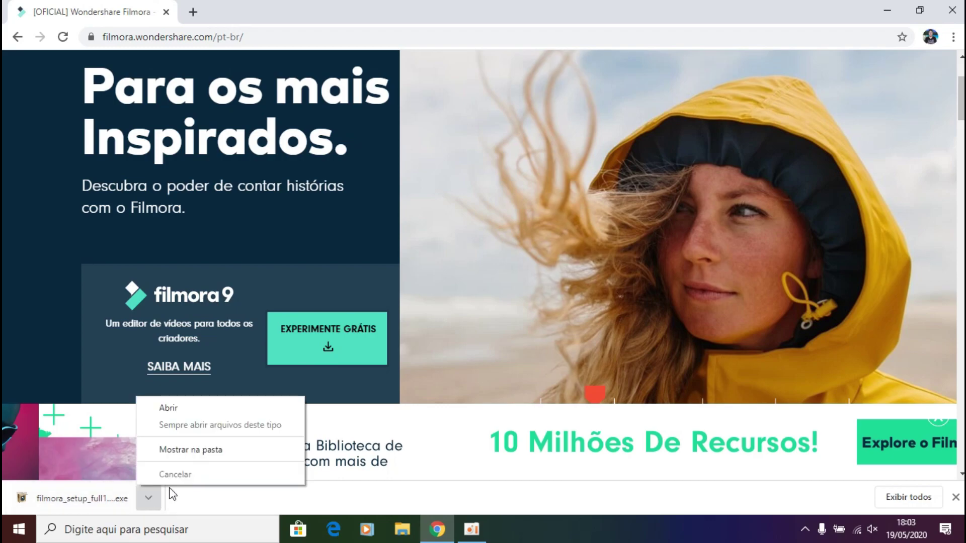
left_click(196, 456)
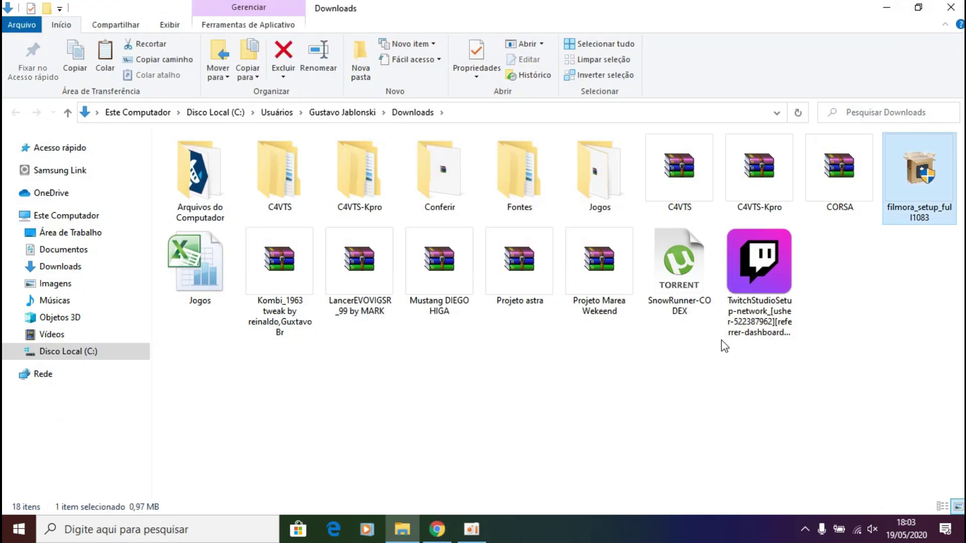
left_click(860, 384)
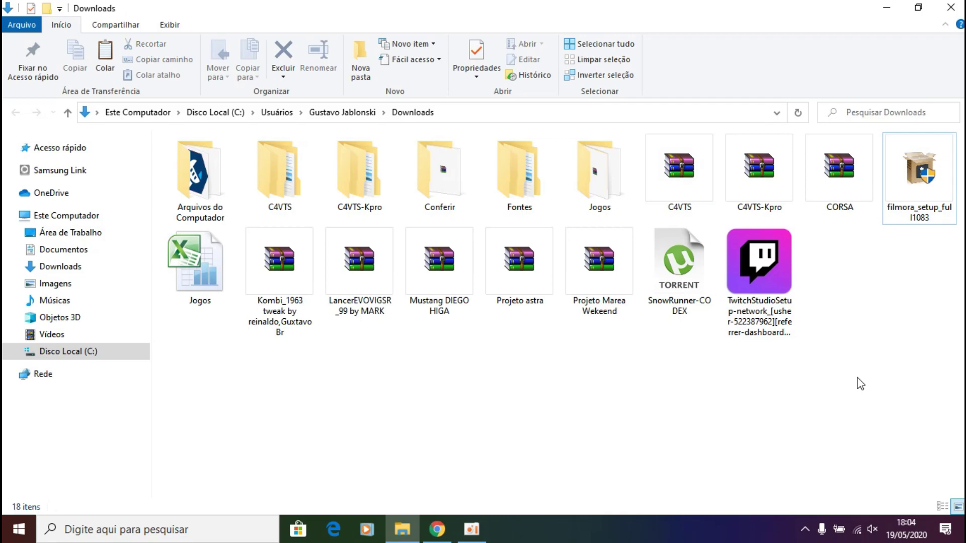
left_click(947, 187)
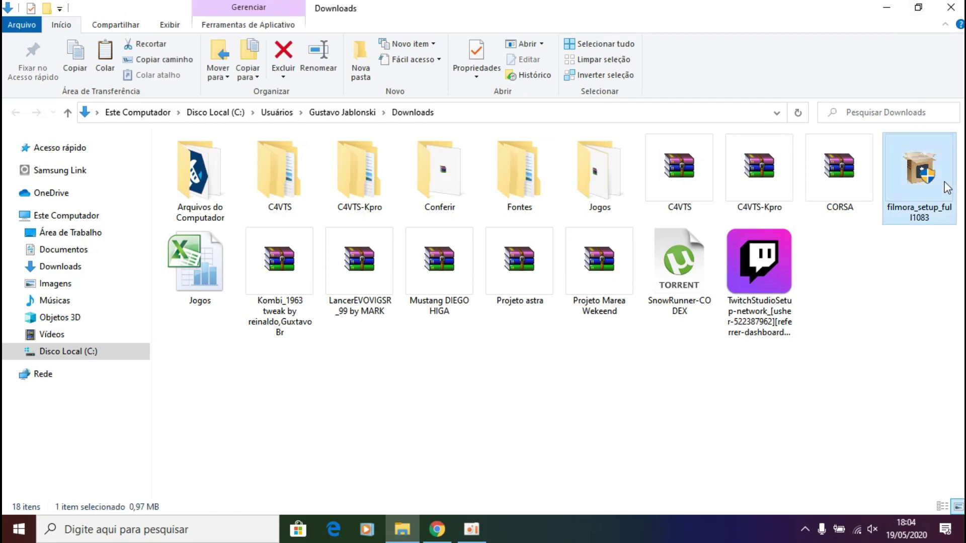